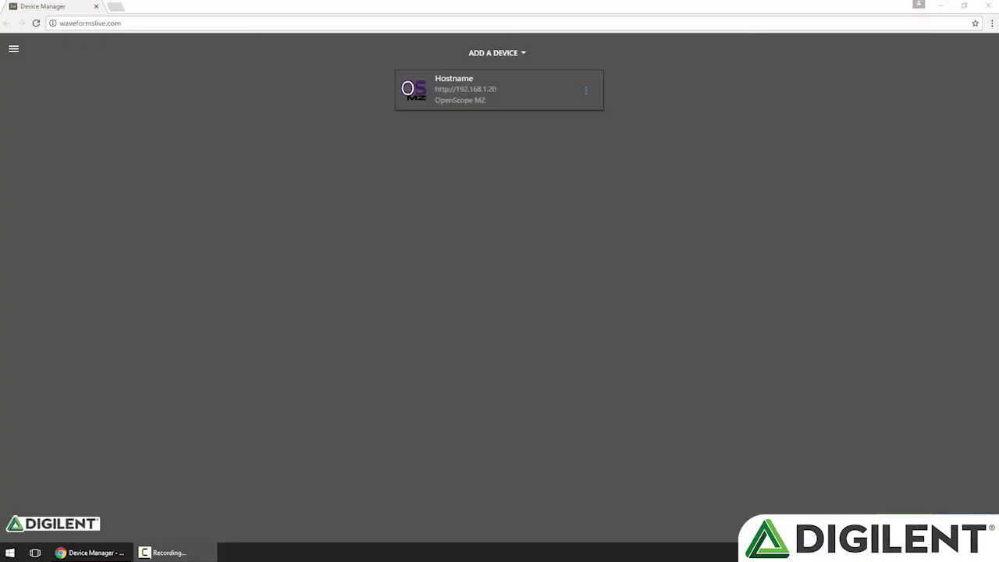
Connect to the OpenScope MZ device and open its Instrument Panel.
left_click(519, 105)
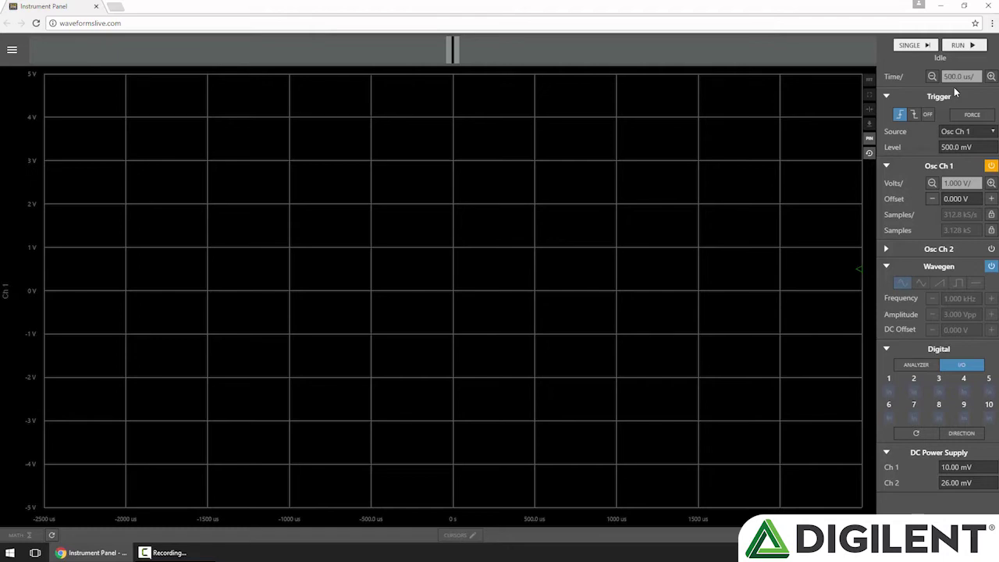
Take three single captures of the 1 kHz sine on Osc Ch 1, then run and stop continuous acquisition.
left_click(912, 45)
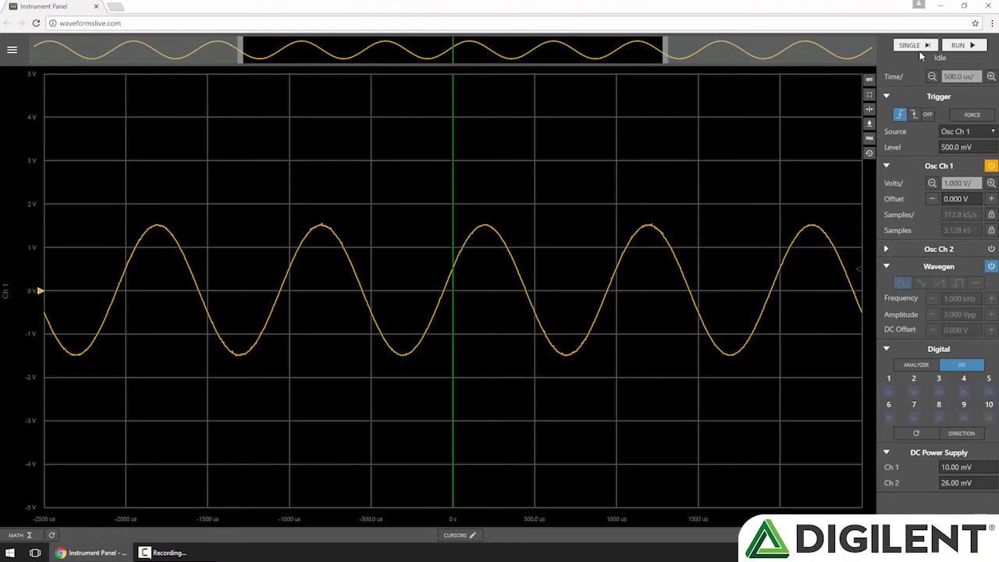
left_click(912, 47)
left_click(911, 48)
left_click(967, 48)
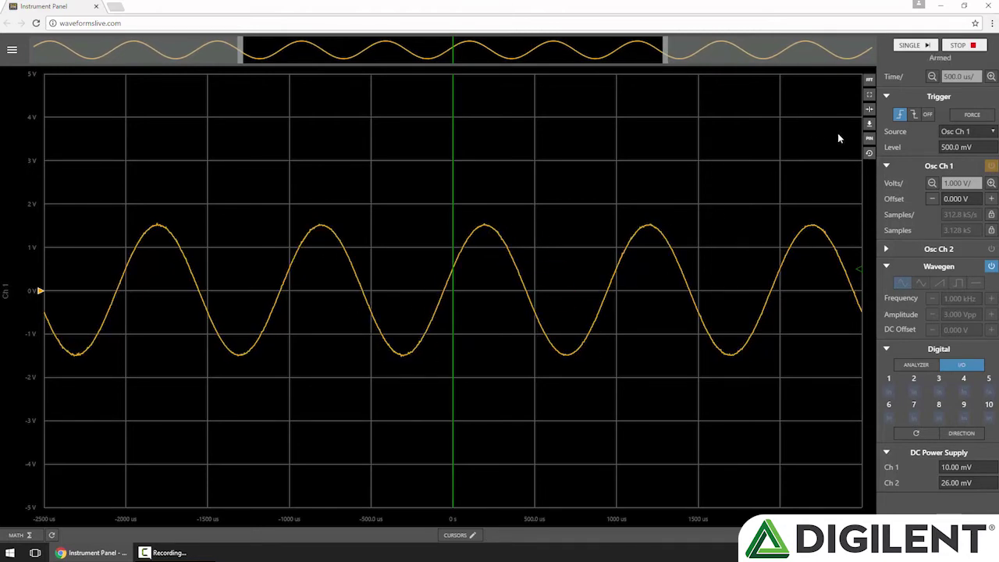
left_click(960, 47)
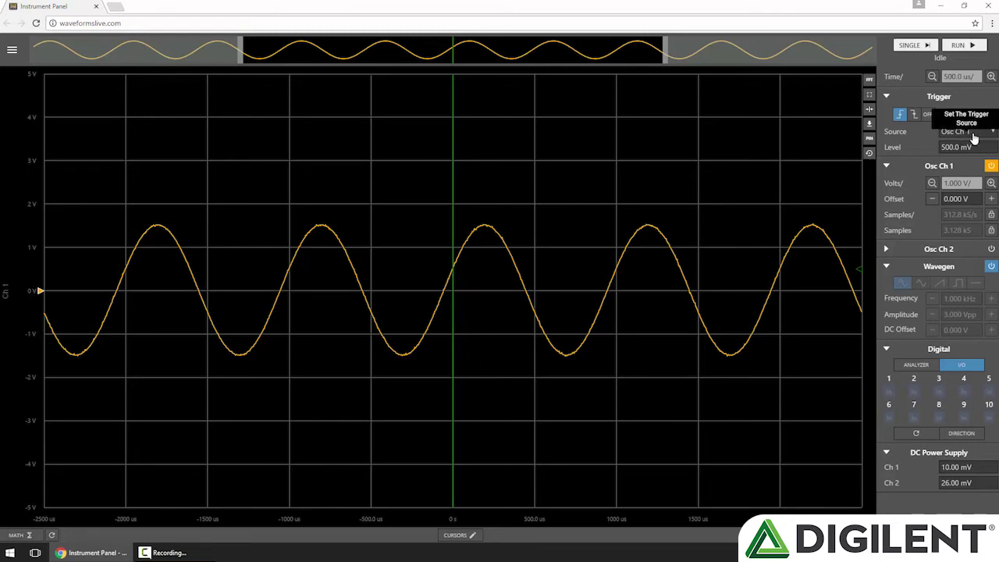
left_click(969, 135)
left_click(974, 138)
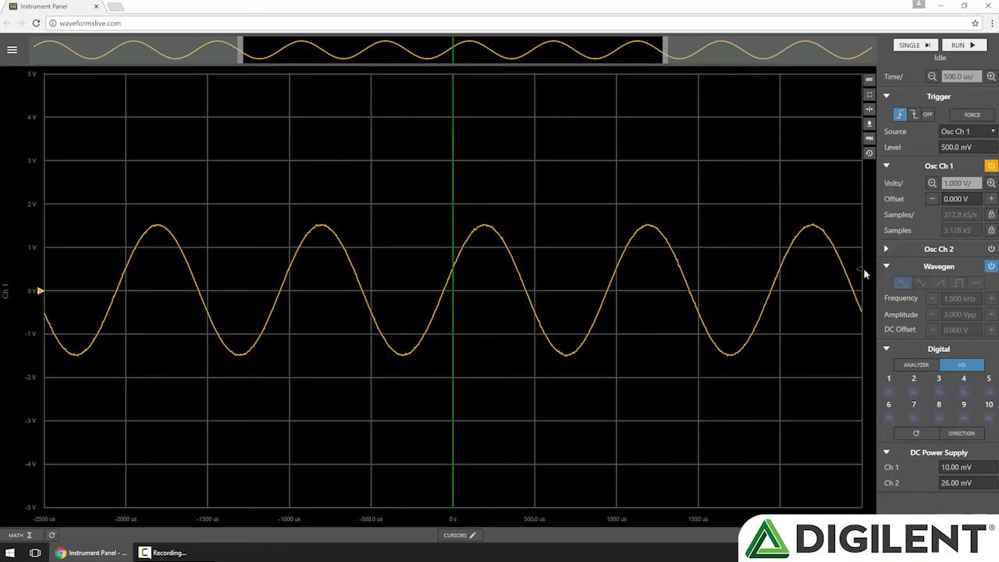
mouse_move(456, 278)
left_click(956, 147)
Capture with a 1 V trigger level, recapture on the falling edge, then turn the trigger off.
key("BackSpace")
left_click(917, 47)
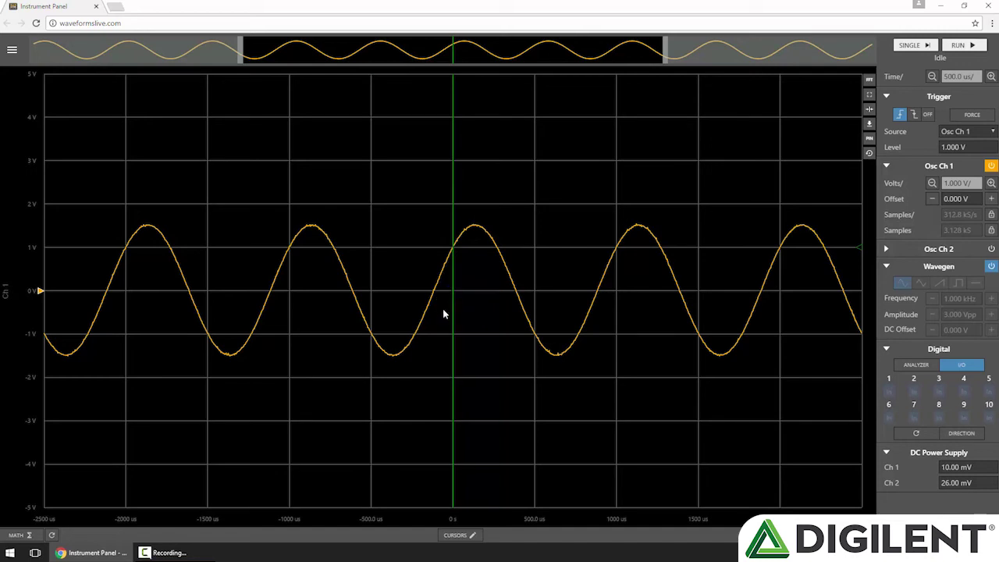
left_click(915, 115)
left_click(922, 50)
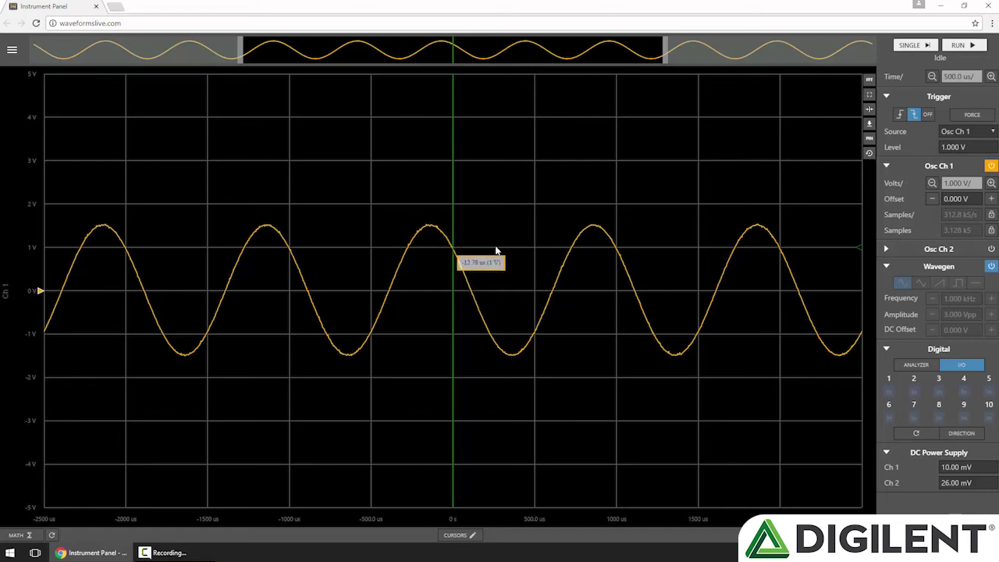
left_click(928, 115)
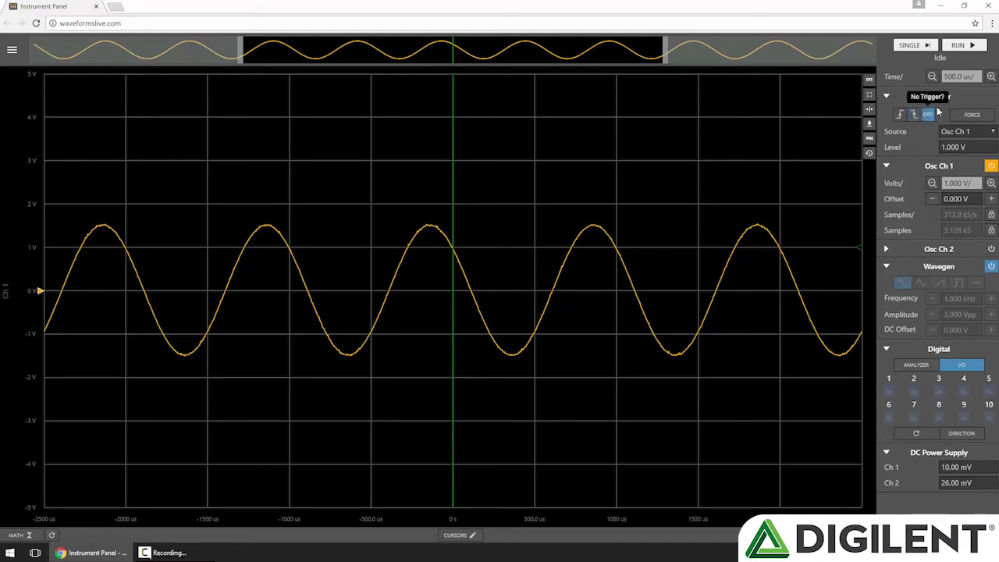
Take nine untriggered single captures so the sine lands at a different phase each time.
left_click(917, 48)
left_click(917, 48)
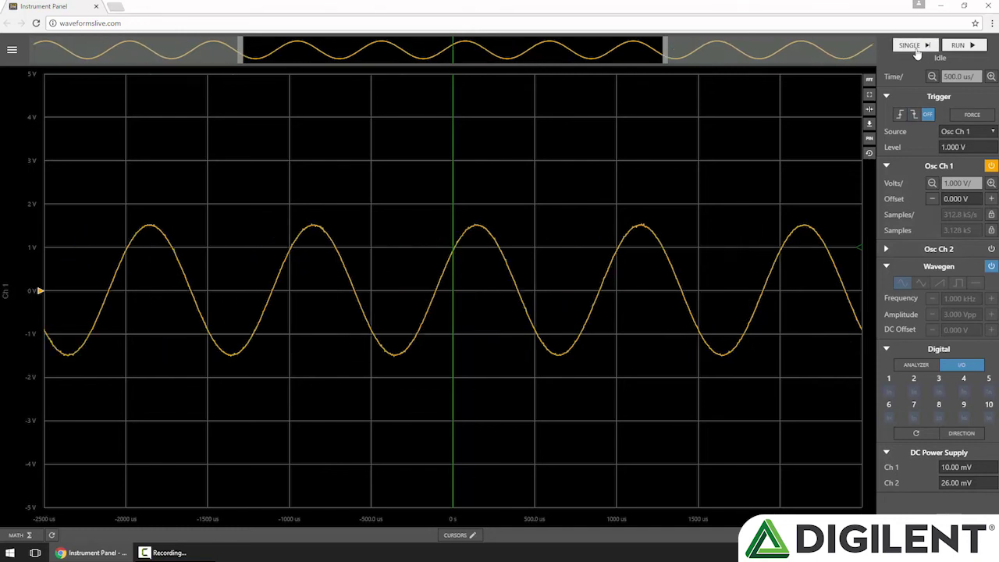
left_click(917, 49)
left_click(918, 49)
left_click(917, 49)
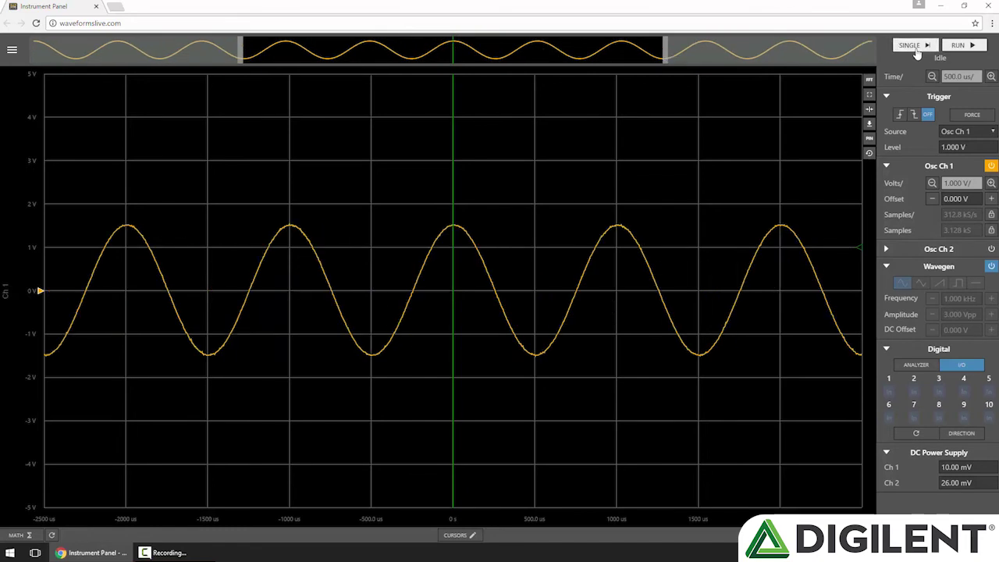
left_click(917, 48)
left_click(917, 48)
left_click(918, 48)
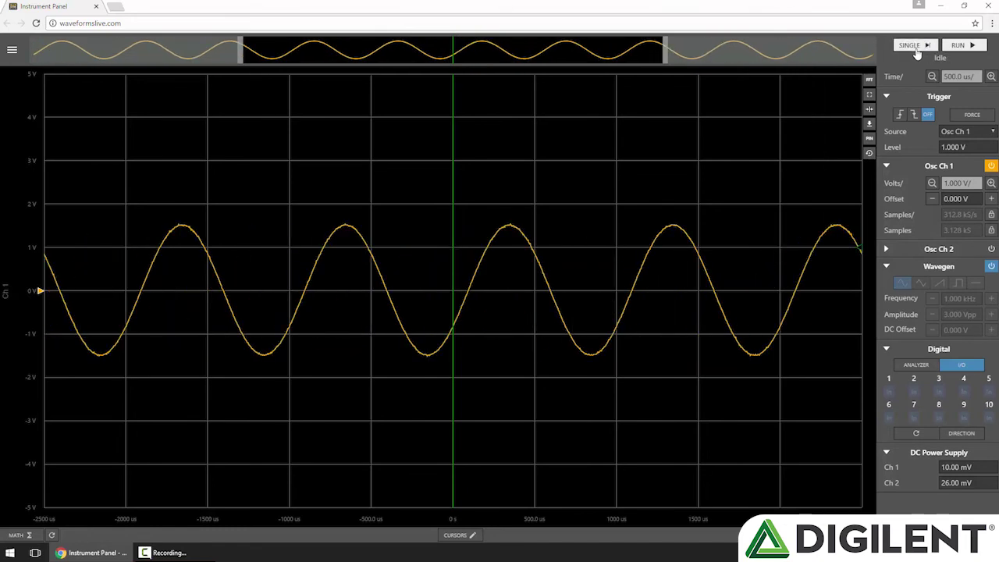
left_click(917, 48)
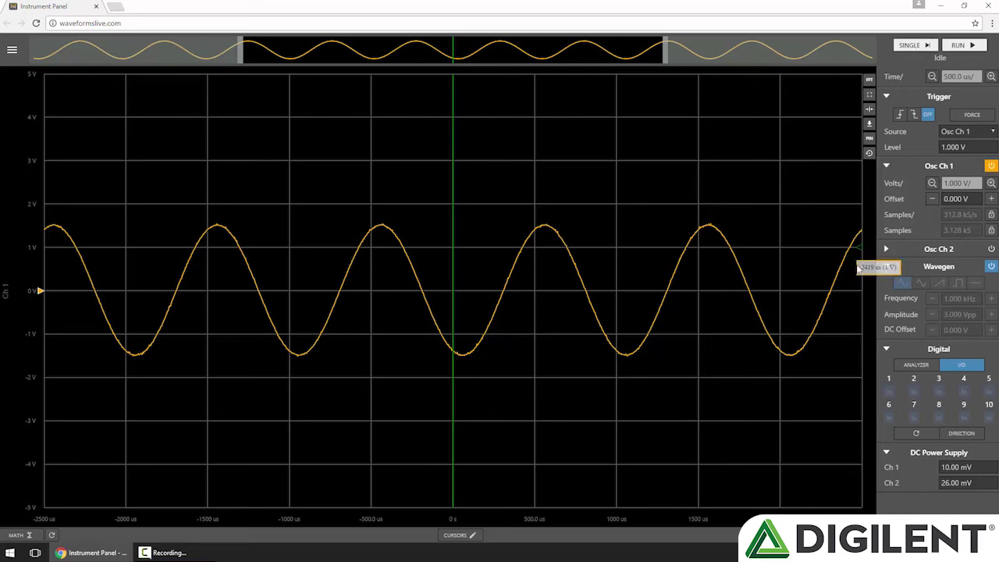
Set a rising-edge trigger at 1.876 V, arm a single capture, and force it to complete.
left_click_drag(860, 248, 859, 208)
left_click(900, 115)
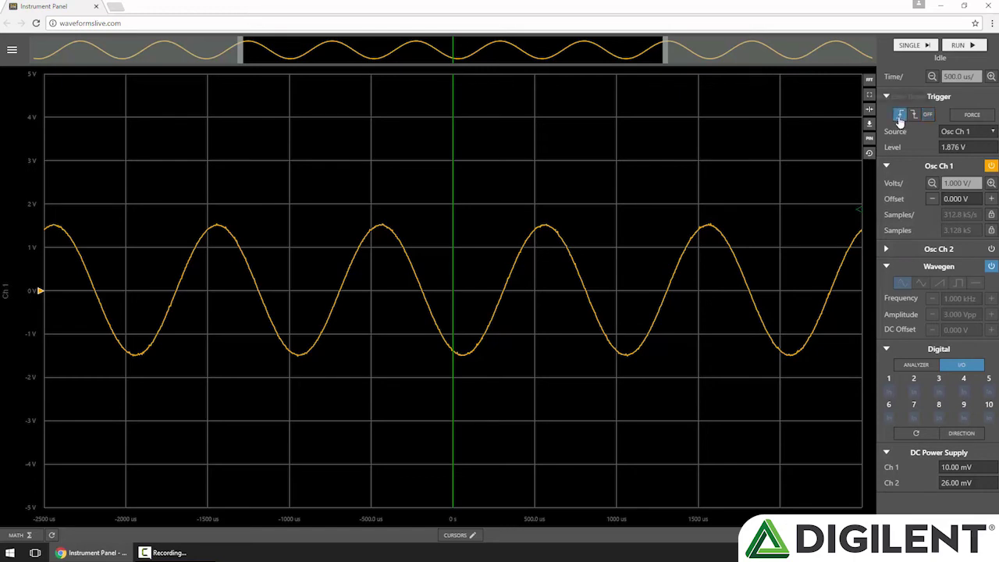
left_click(915, 47)
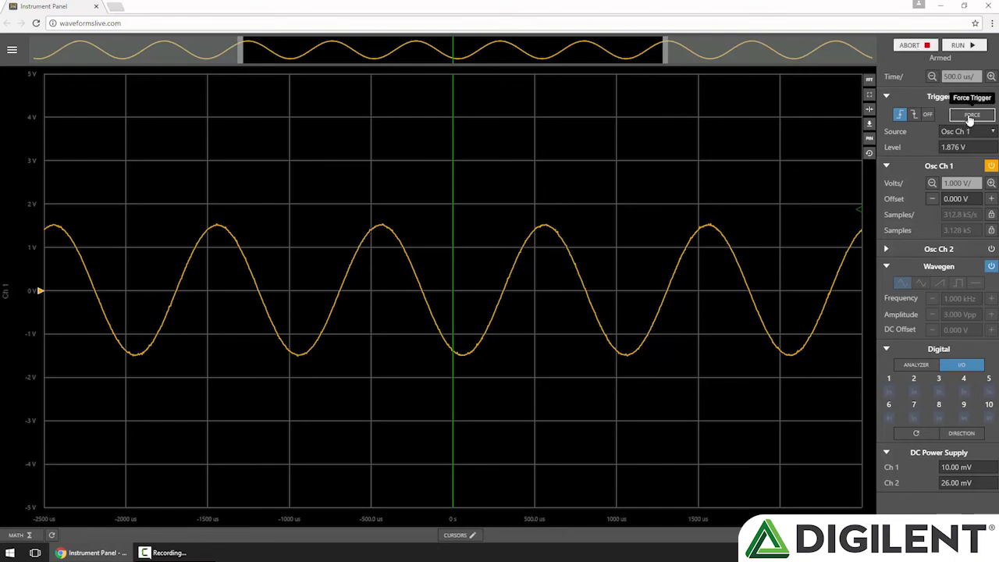
left_click(970, 117)
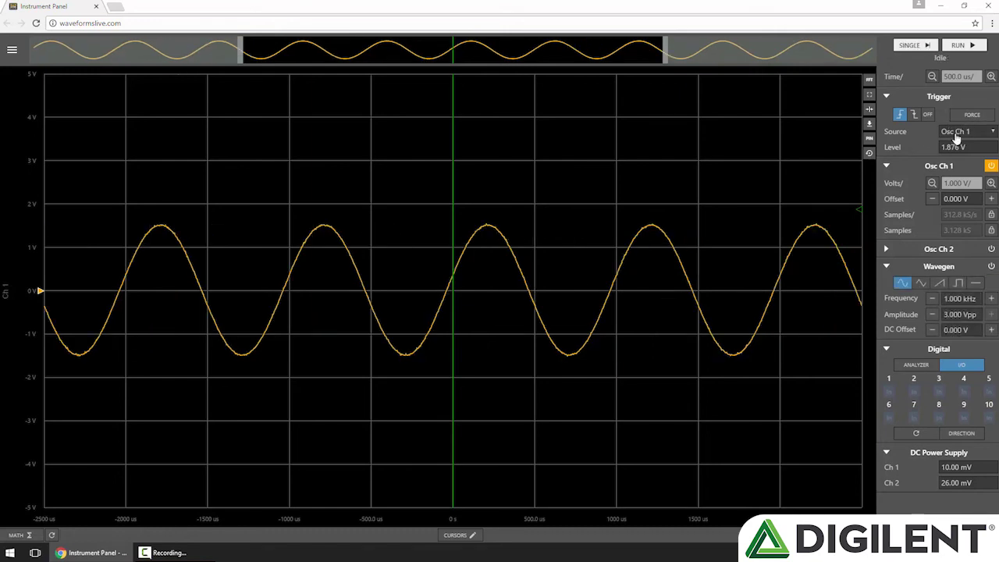
Set the trigger source to LA and cycle LA Ch 1 through rising, both-edge, and off.
left_click(956, 133)
left_click(949, 164)
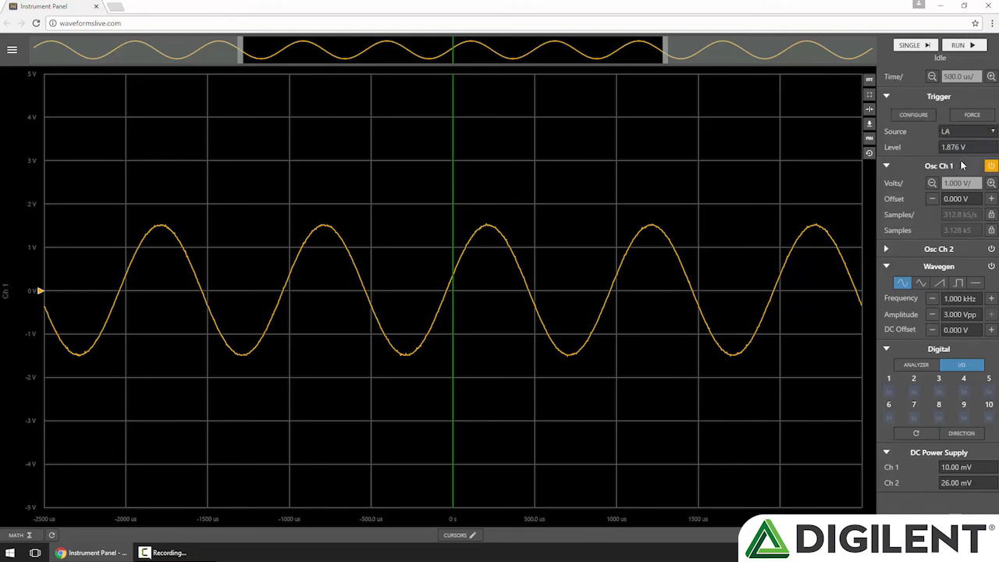
left_click(913, 115)
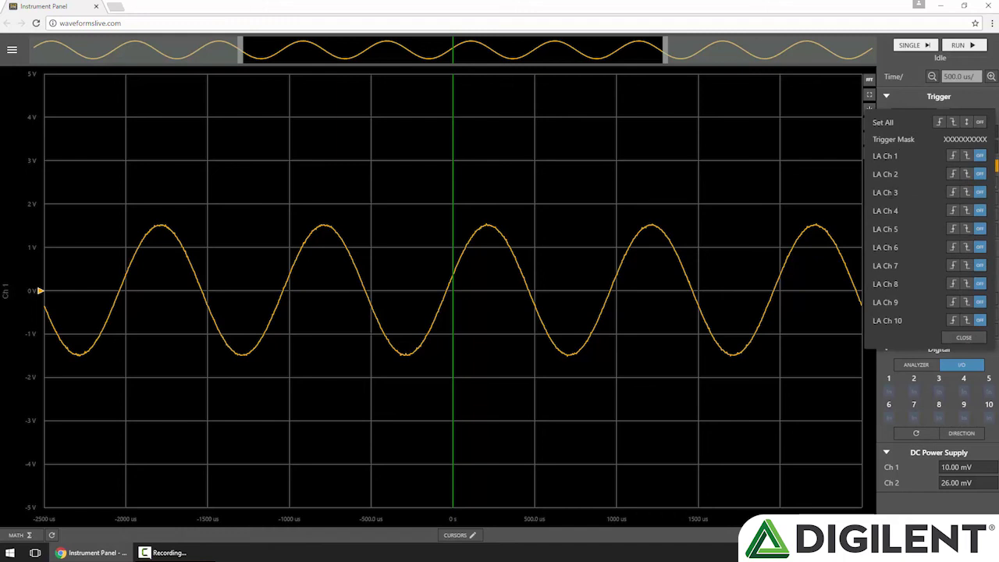
left_click(966, 159)
left_click(953, 156)
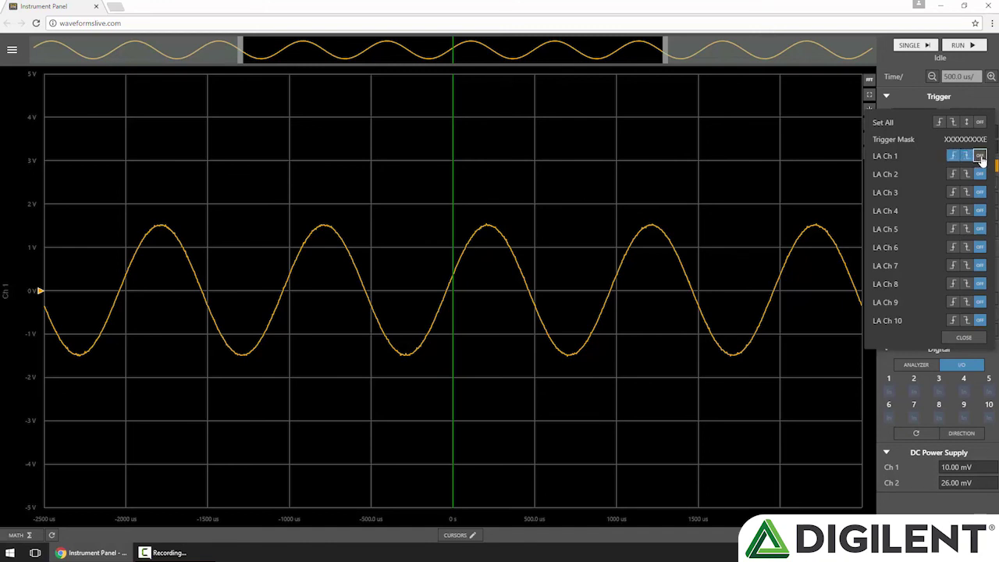
left_click(981, 156)
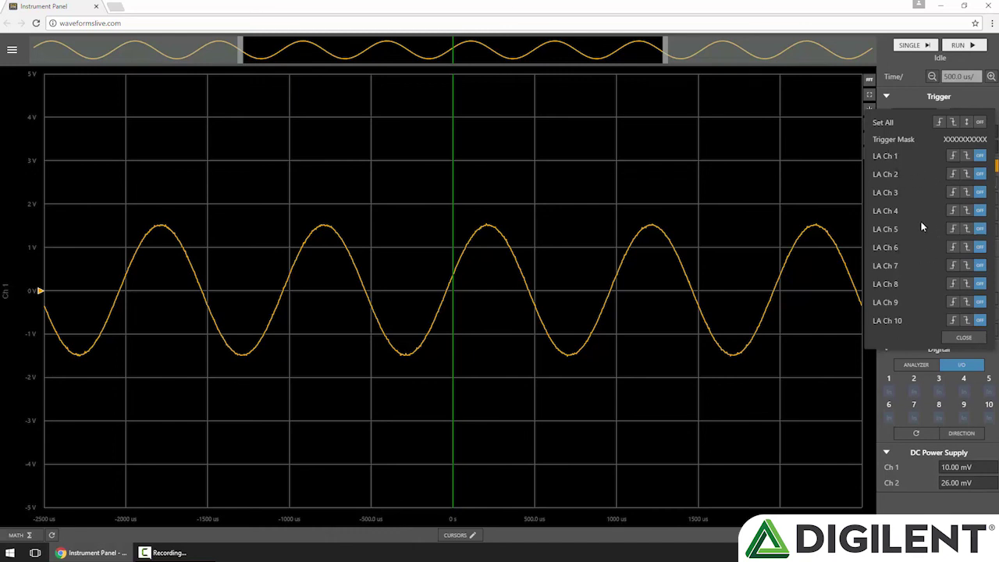
Set all LA channels to rising, falling, either edge, then off, and close the LA trigger settings.
left_click(939, 122)
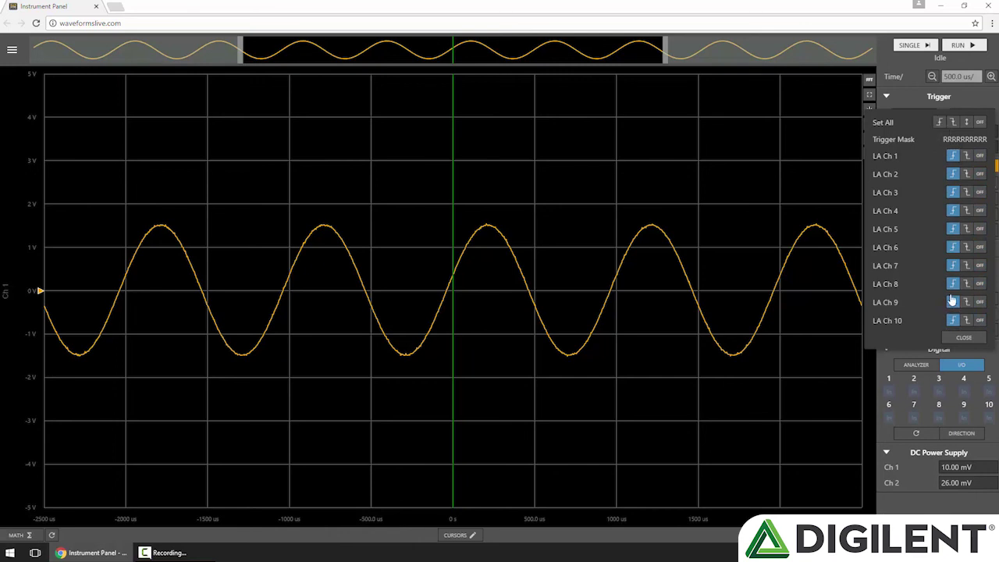
left_click(953, 122)
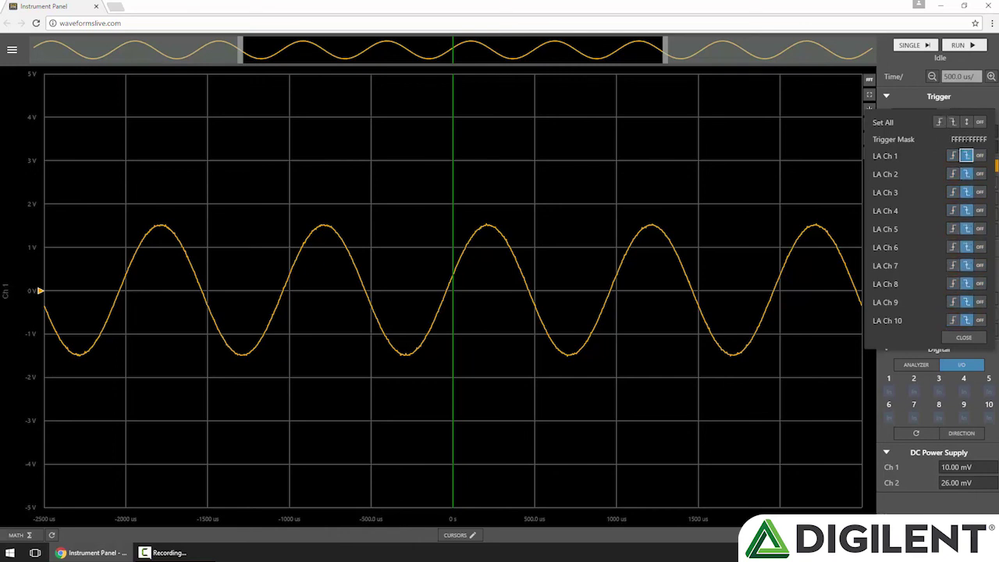
left_click(967, 122)
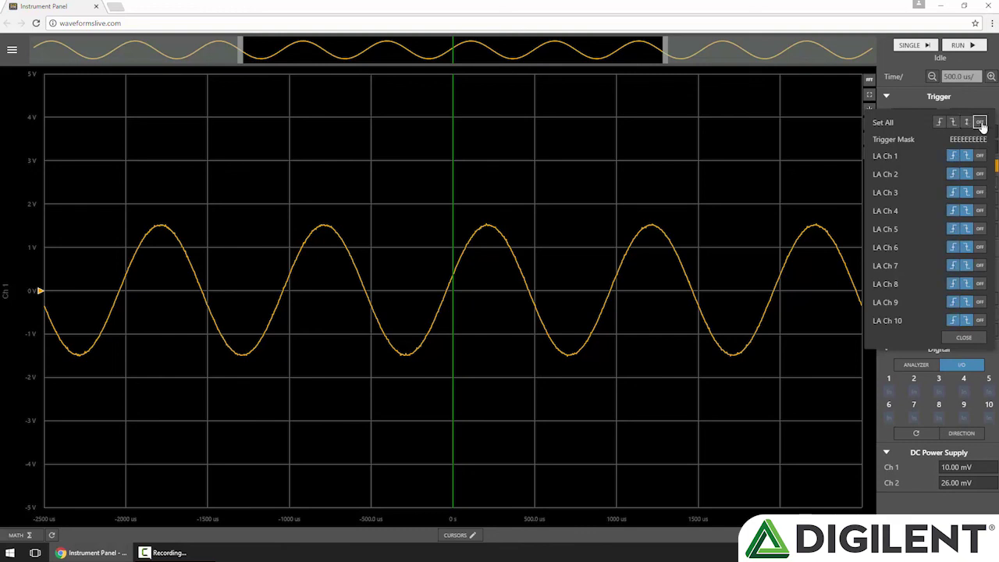
left_click(979, 122)
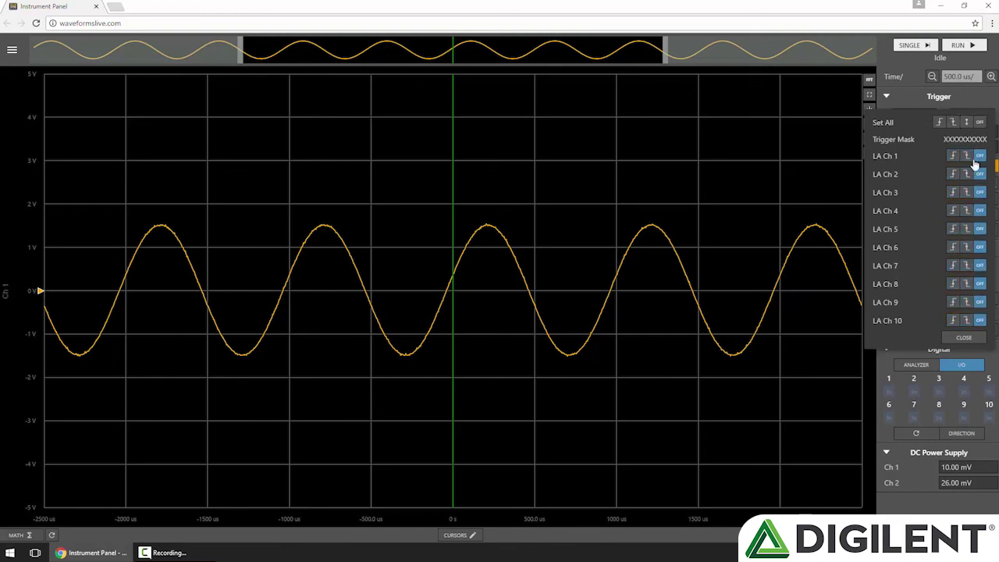
left_click(964, 338)
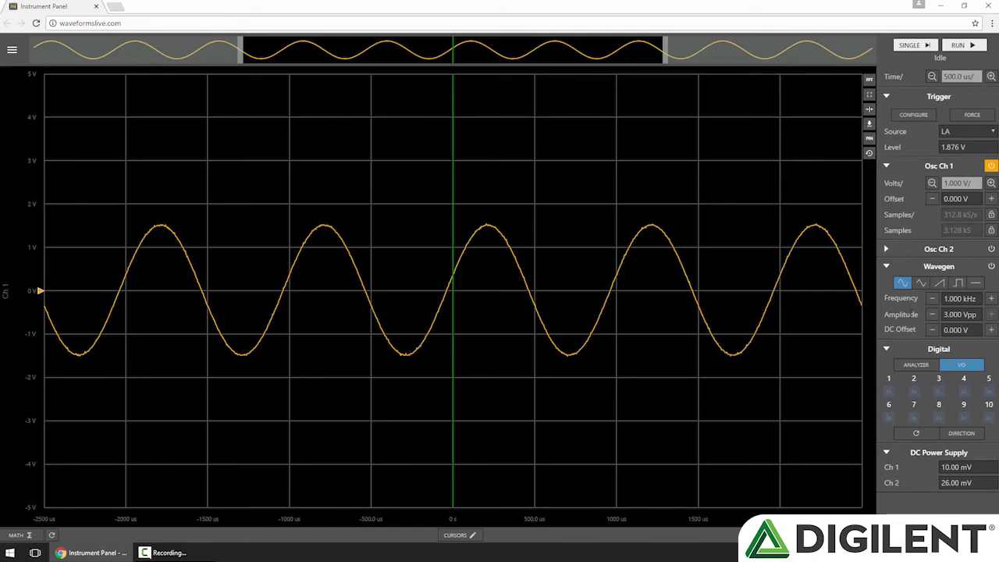